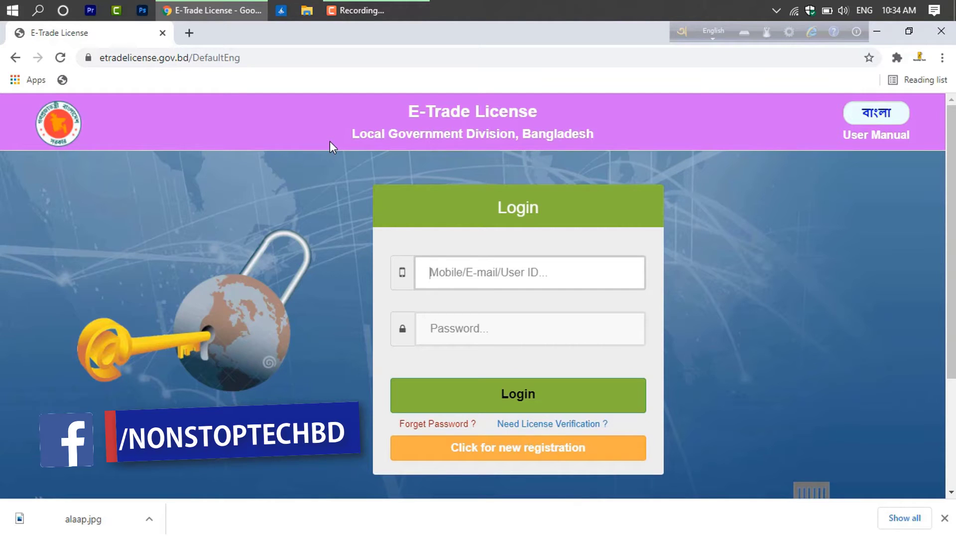
Review the new-user registration form: English full name, e-mail and identity document type fields
left_click(516, 450)
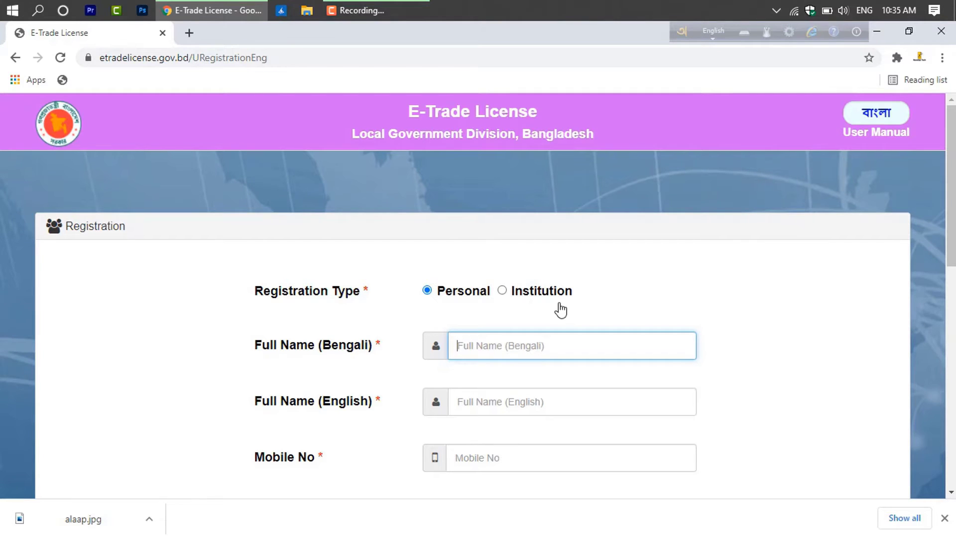
scroll(545, 298, "down", 1)
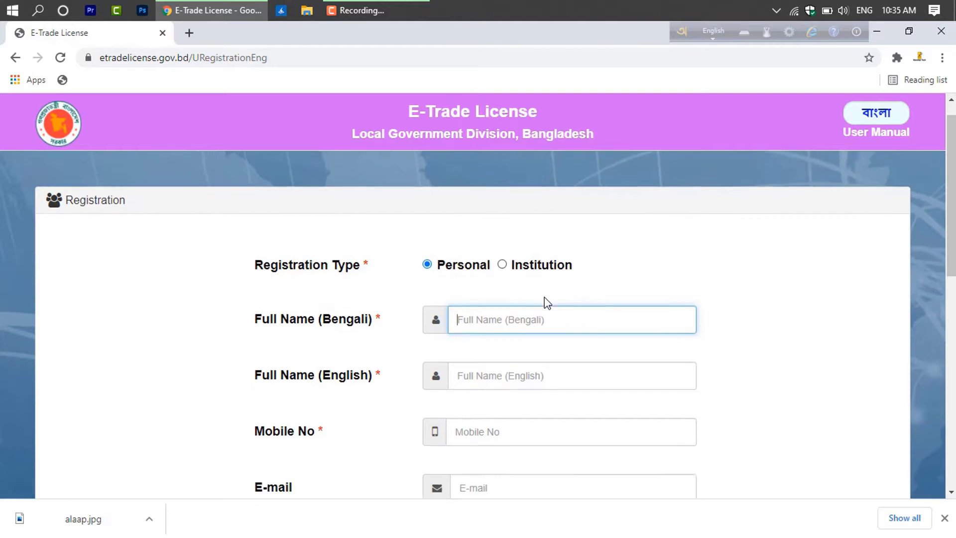
scroll(547, 301, "down", 2)
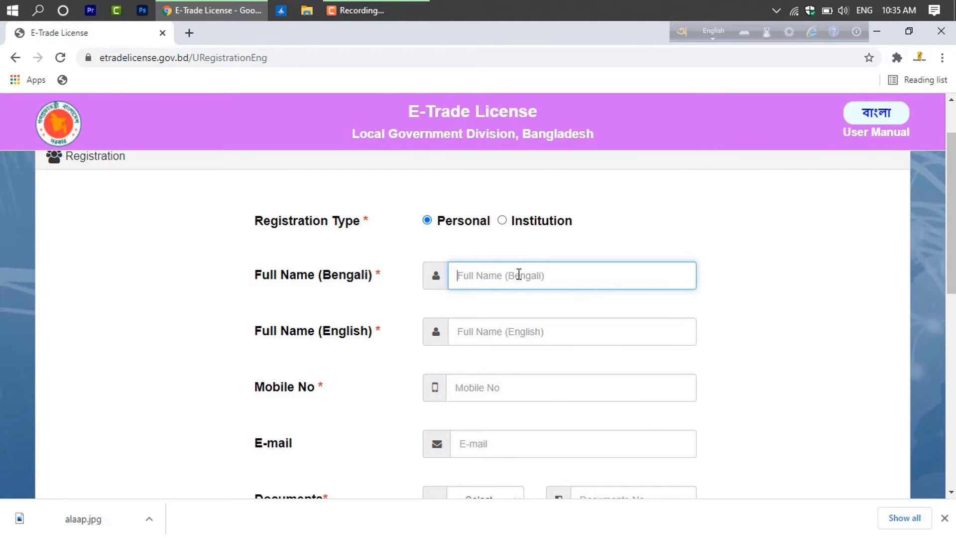
scroll(518, 274, "down", 3)
left_click(518, 263)
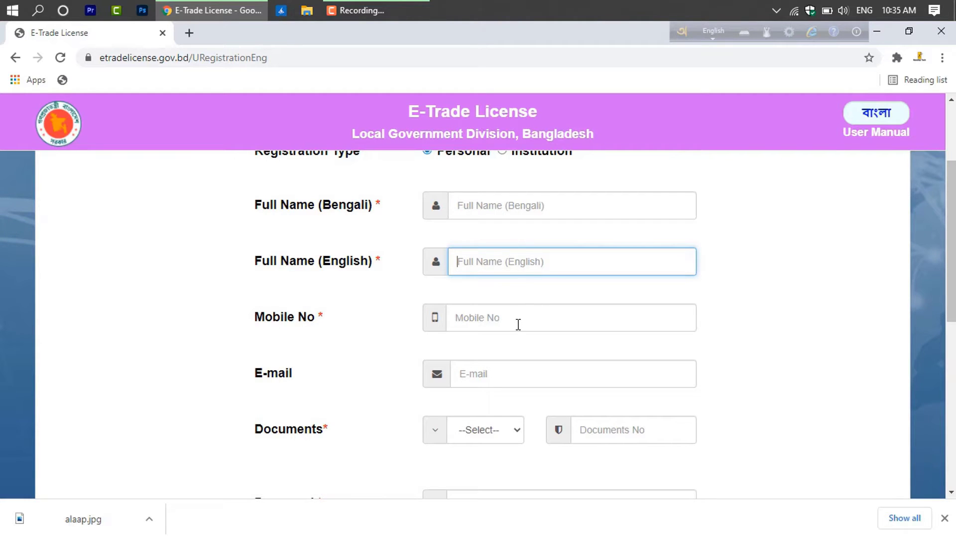
scroll(518, 325, "down", 3)
left_click(512, 301)
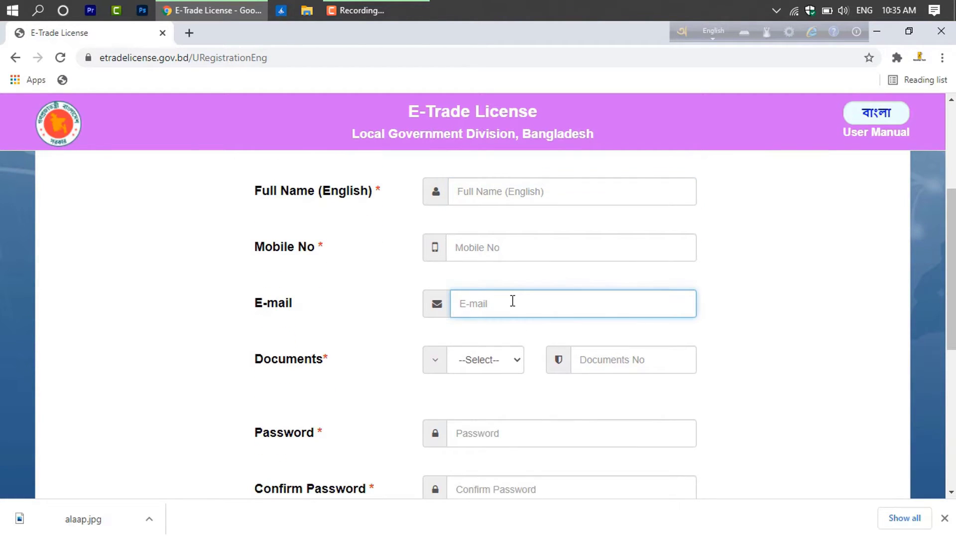
scroll(512, 301, "down", 3)
left_click(498, 222)
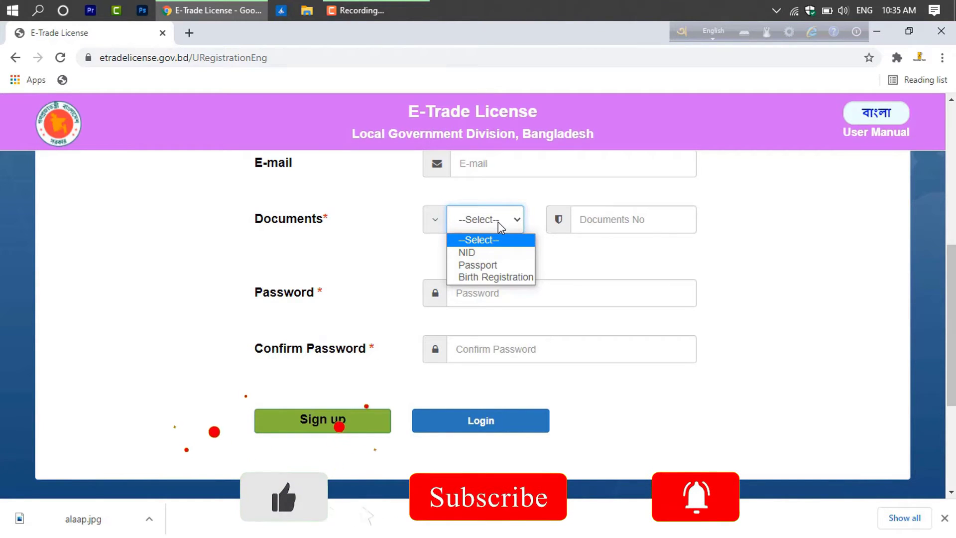
scroll(498, 222, "up", 2)
scroll(498, 227, "down", 6)
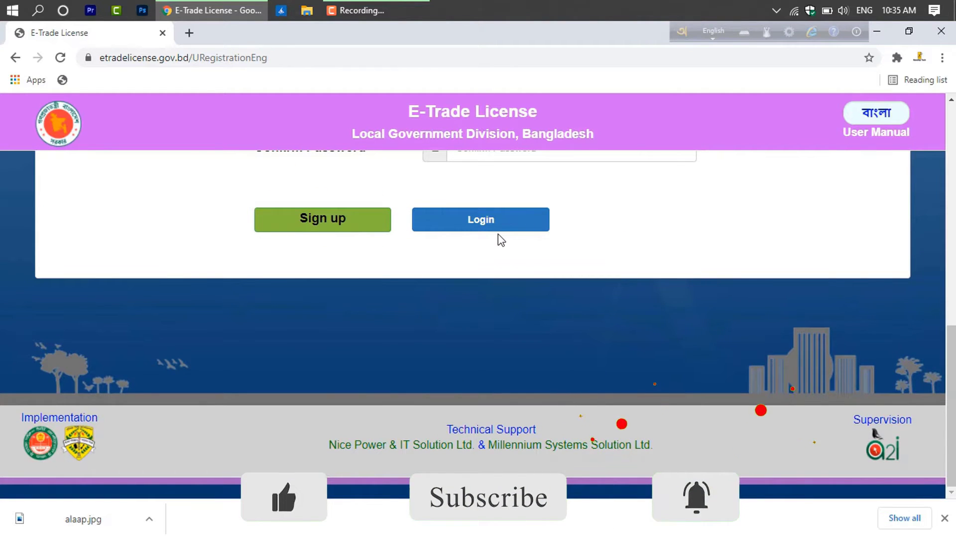
Return to the login page and sign in with the account password and verification code
left_click(945, 518)
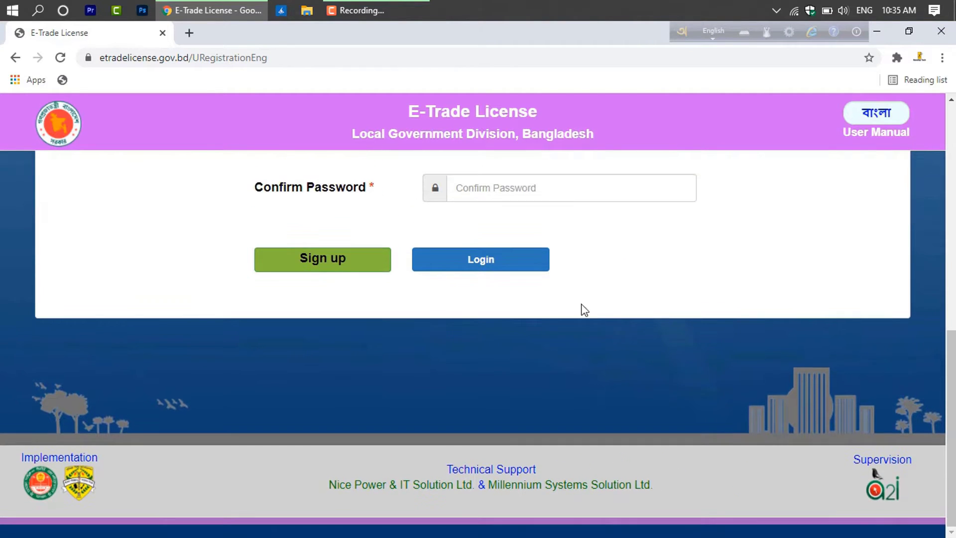
left_click(524, 271)
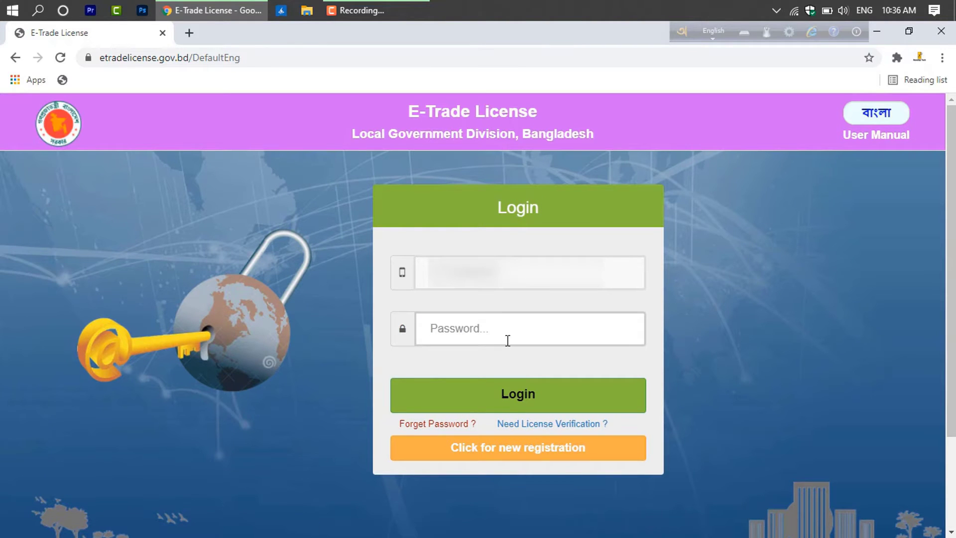
left_click(507, 341)
key("Return")
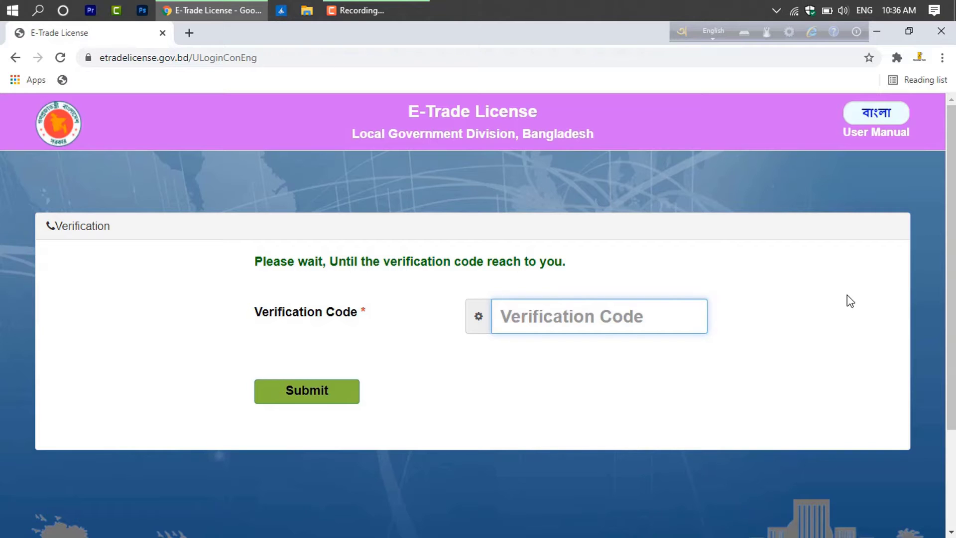
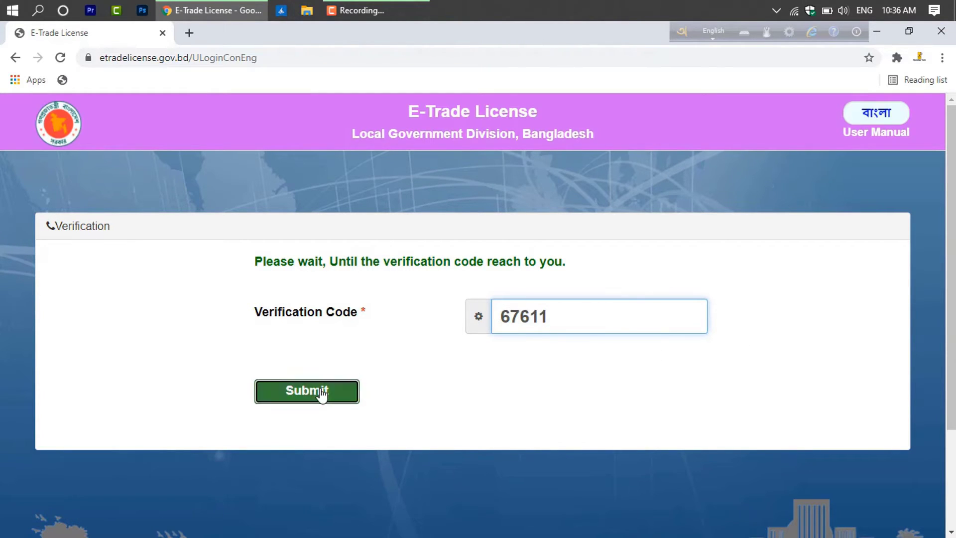
left_click(321, 392)
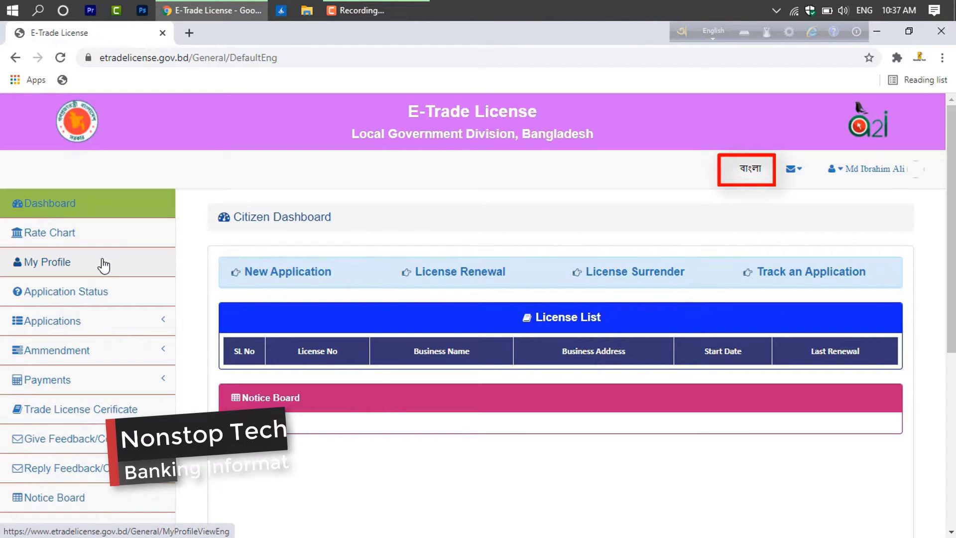
Switch the Citizen Dashboard language to বাংলা
left_click(747, 175)
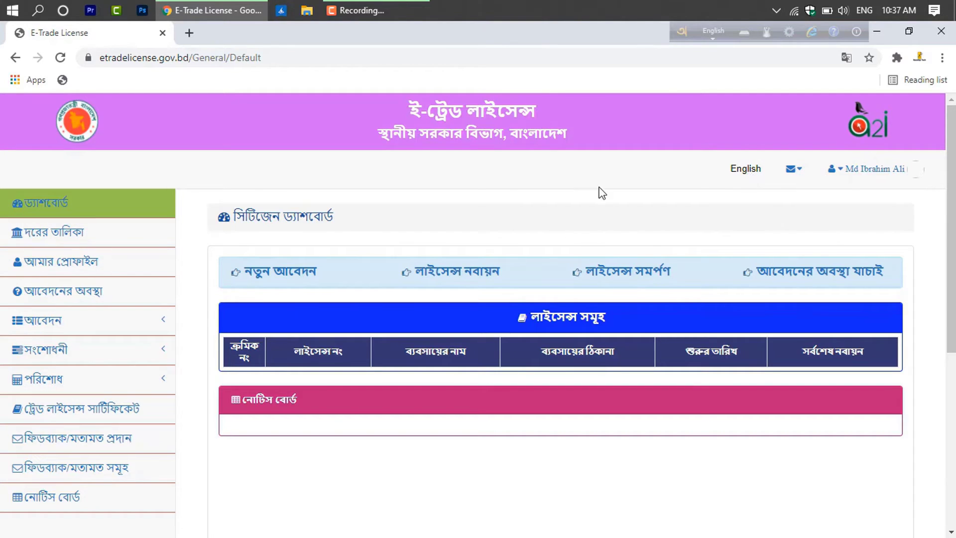
Show the দরের তালিকা fee rate chart from the sidebar
left_click(77, 241)
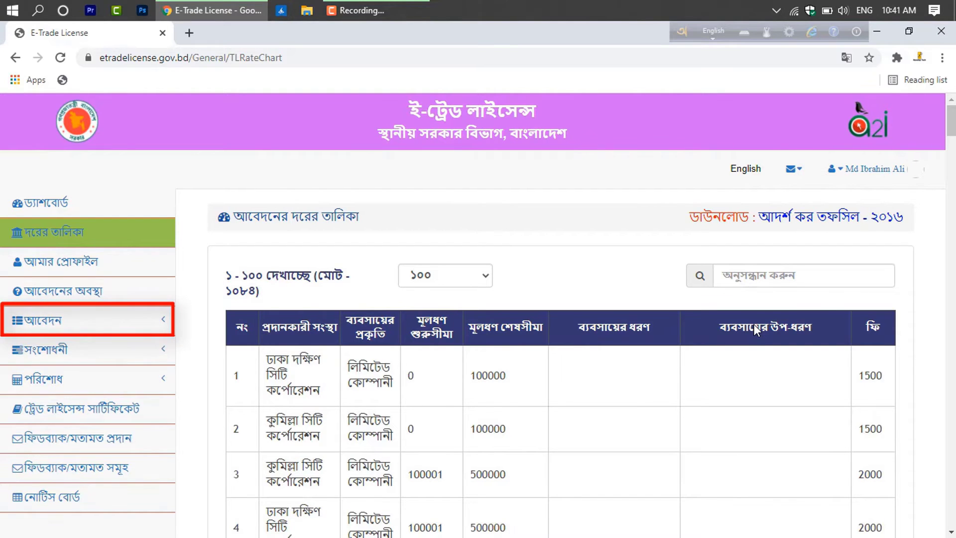
Start a নতুন আবেদন under আবেদন, then follow its prompt to the profile page
left_click(74, 325)
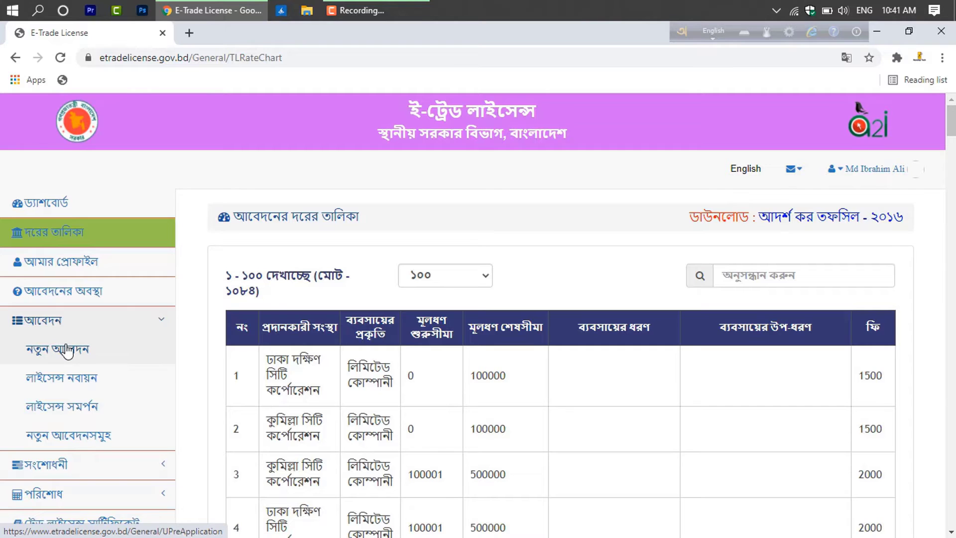
left_click(69, 351)
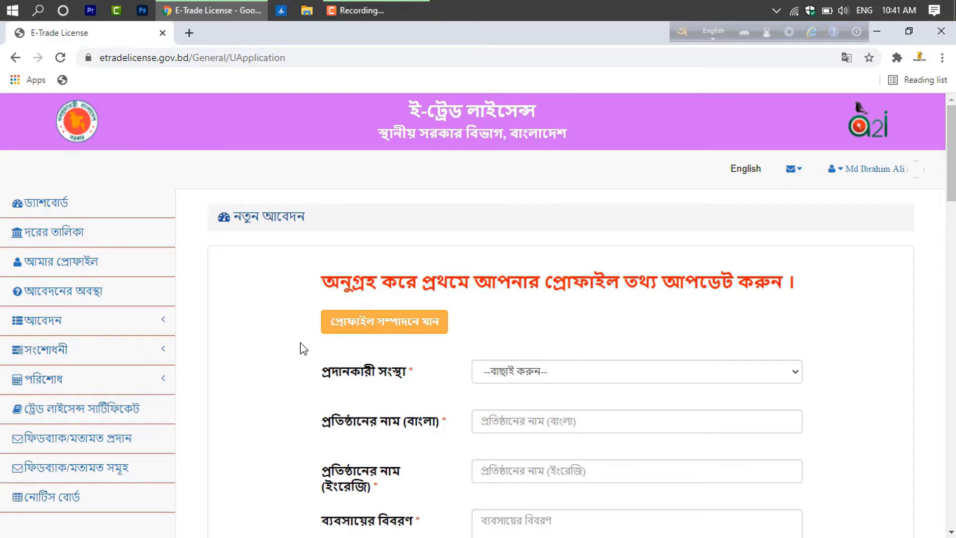
left_click(363, 326)
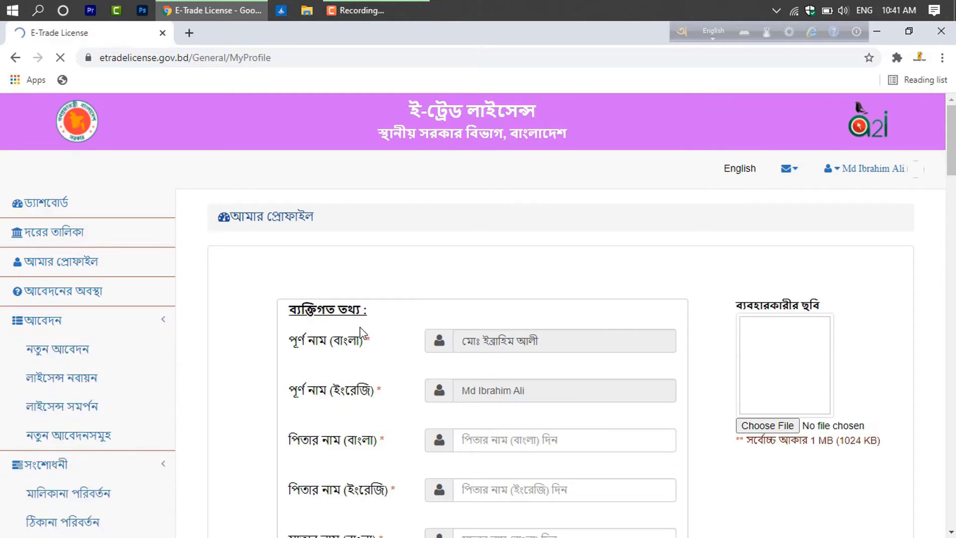
Look through the My Profile fields, then return to the নতুন আবেদন form
scroll(436, 321, "down", 1)
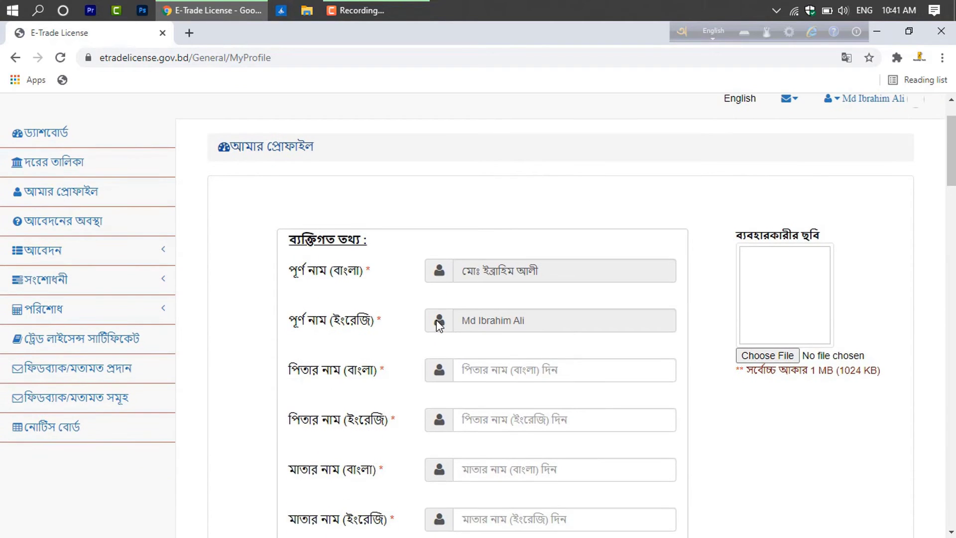
scroll(655, 363, "down", 4)
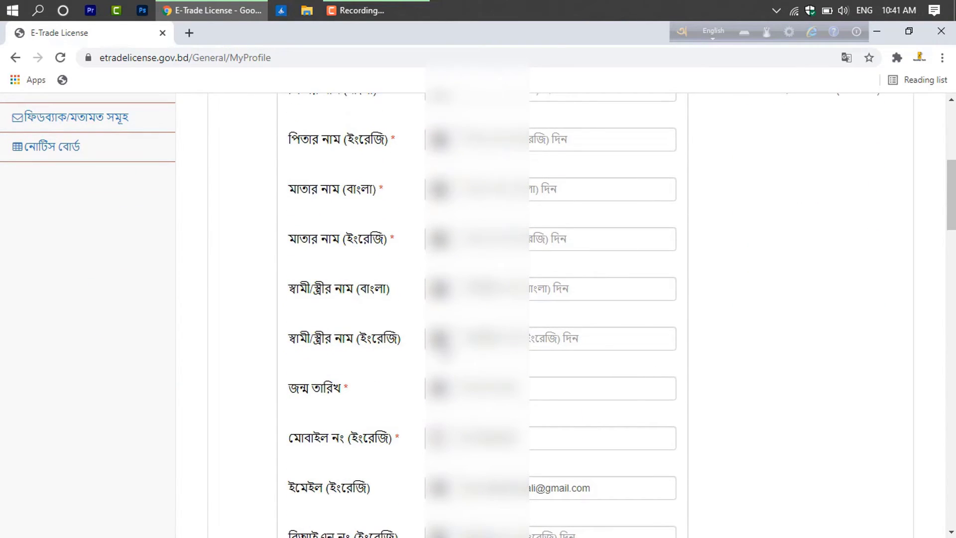
scroll(545, 344, "down", 8)
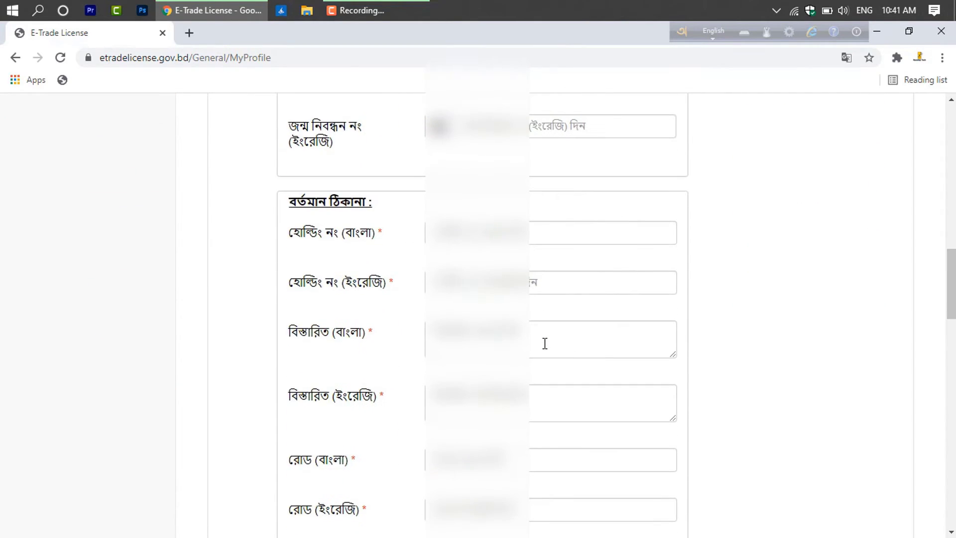
scroll(544, 344, "down", 3)
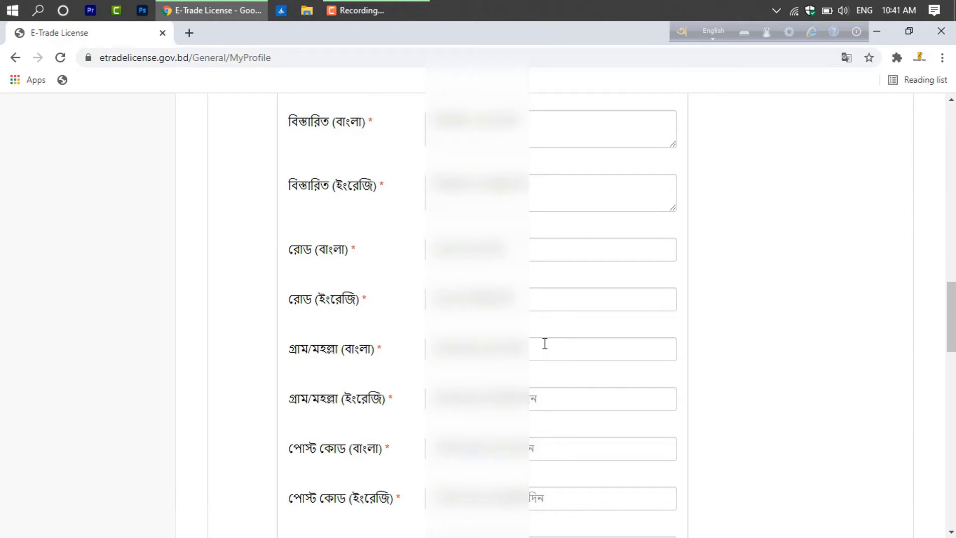
scroll(544, 344, "down", 3)
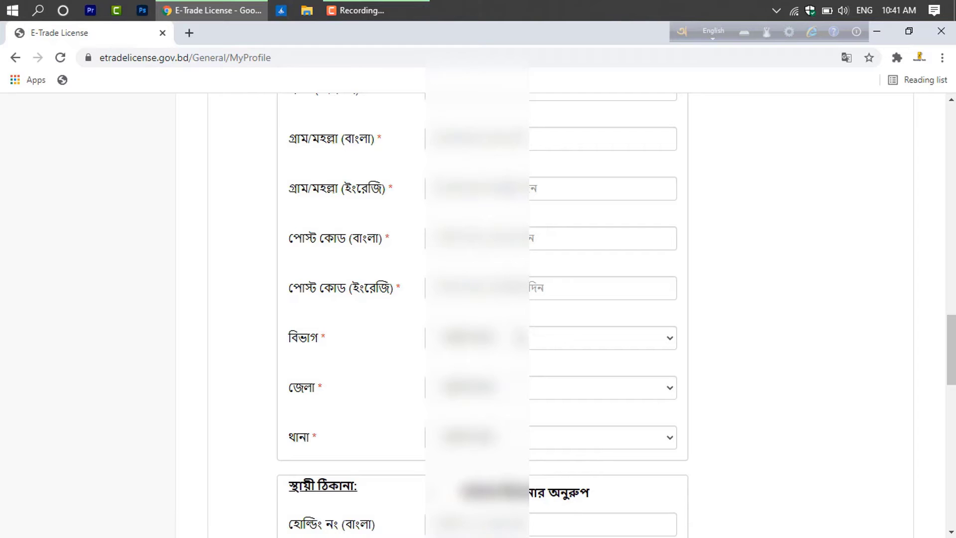
scroll(366, 304, "up", 2)
scroll(372, 308, "down", 5)
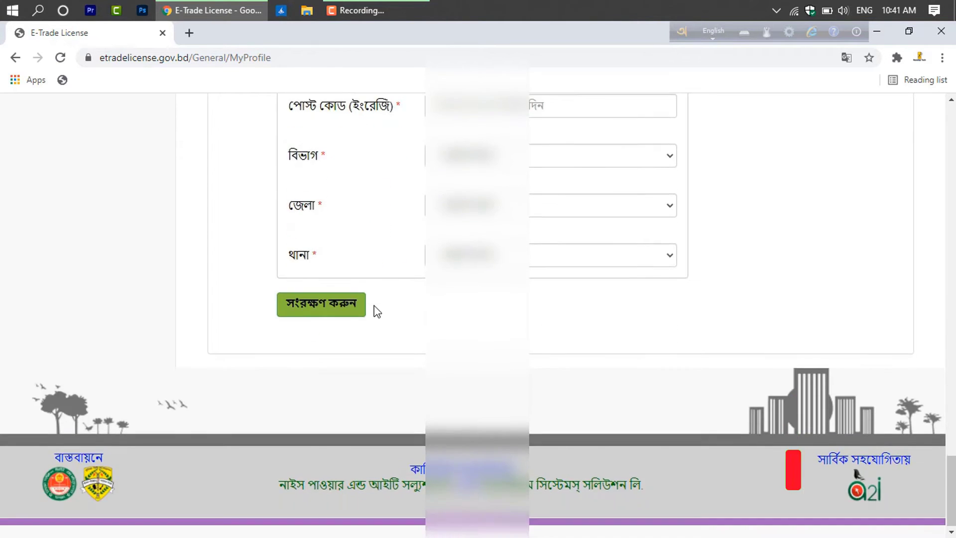
scroll(377, 311, "up", 7)
scroll(380, 311, "up", 12)
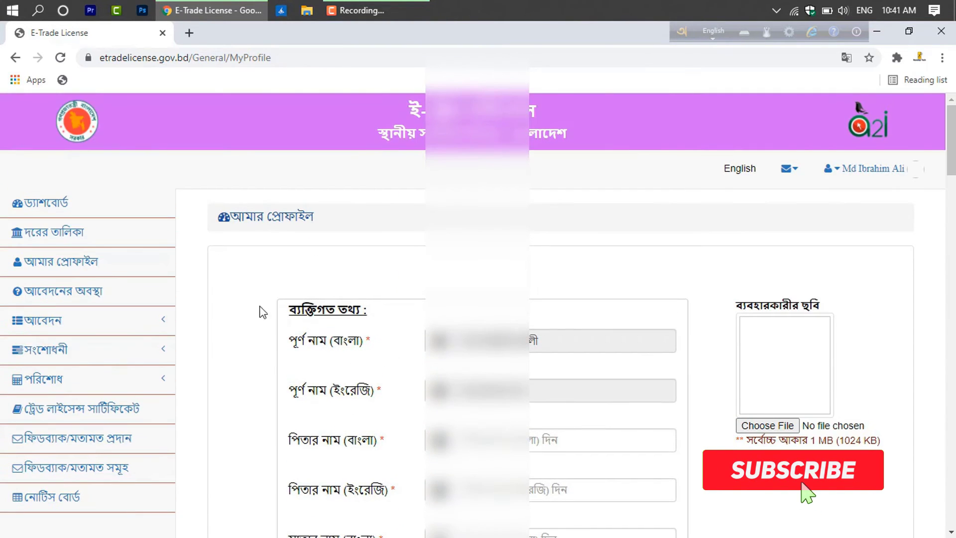
left_click(89, 331)
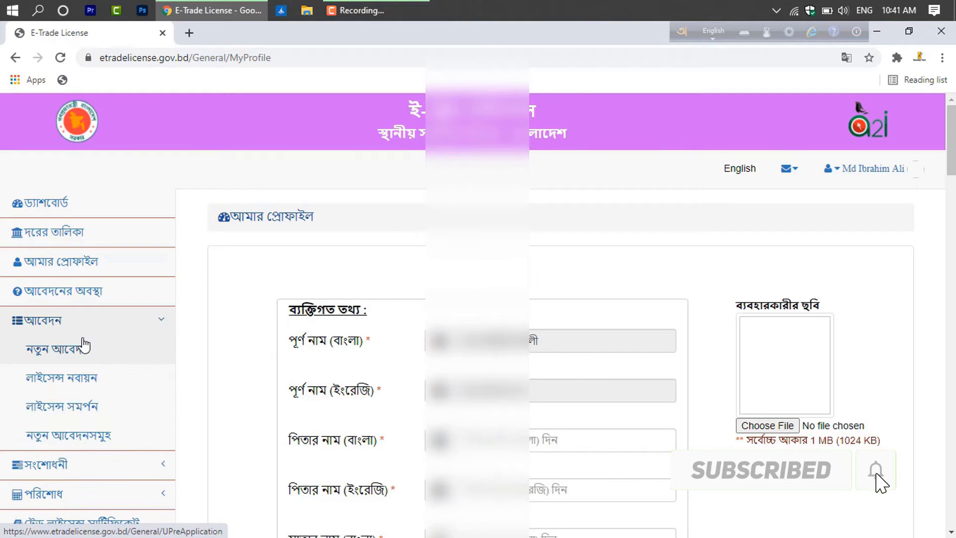
left_click(80, 350)
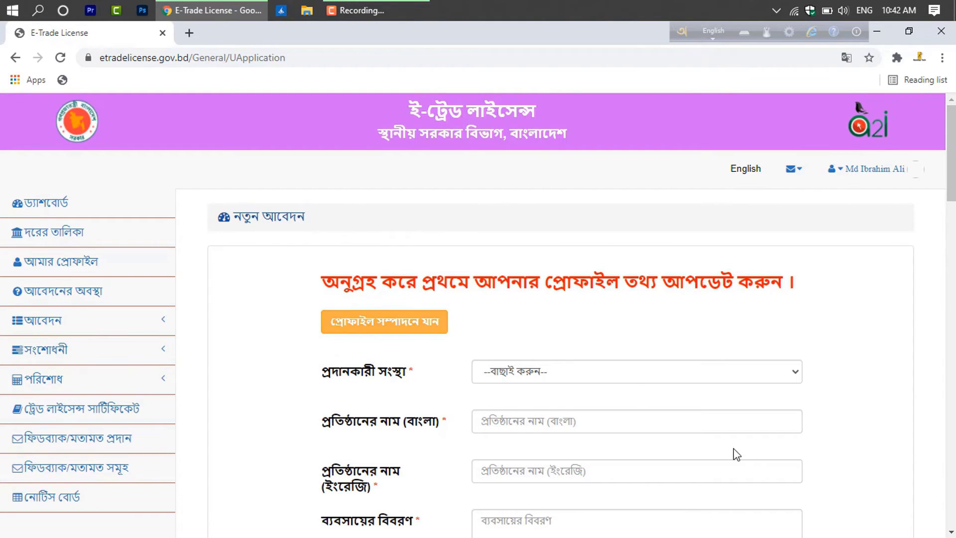
Choose রংপুর সিটি কর্পোরেশন as the প্রদানকারী সংস্থা, then go to the Bengali business name field
left_click(611, 372)
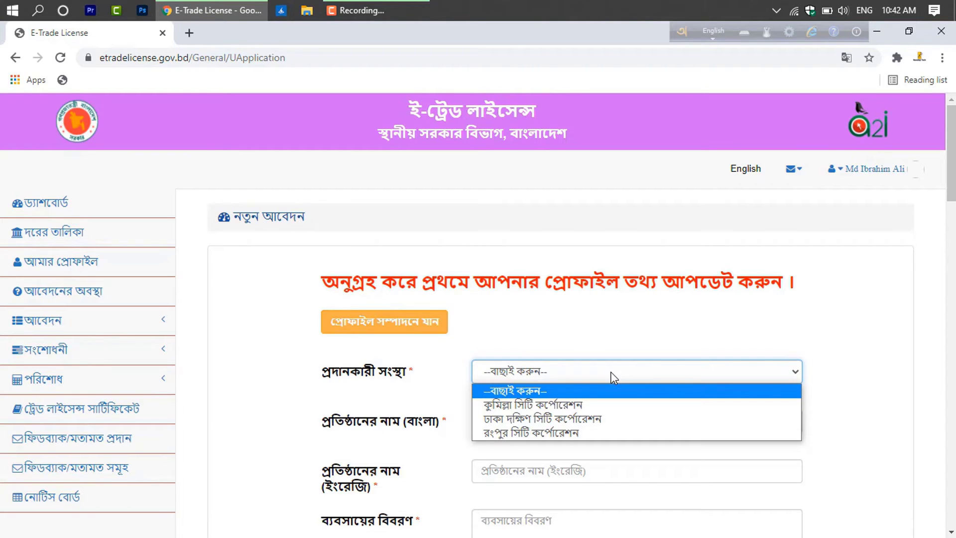
left_click(545, 433)
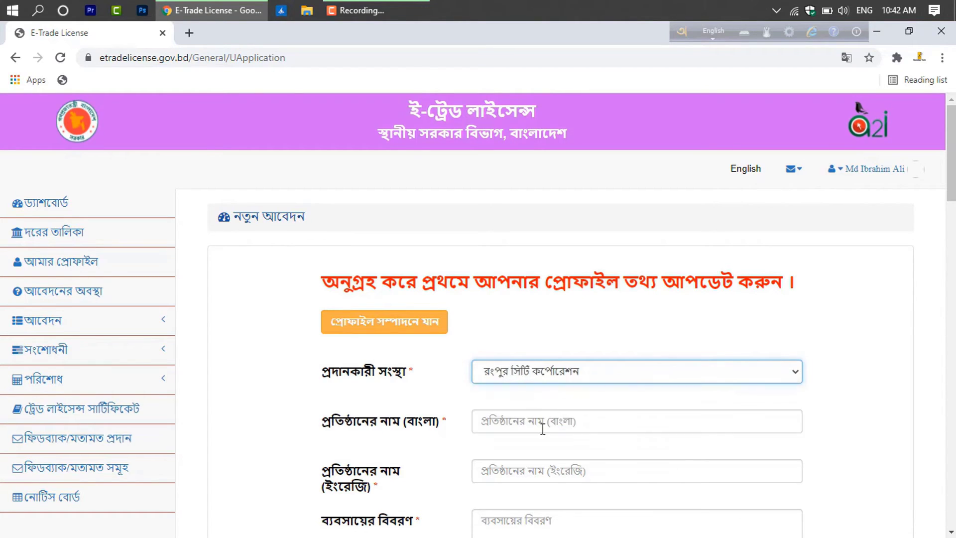
left_click(536, 421)
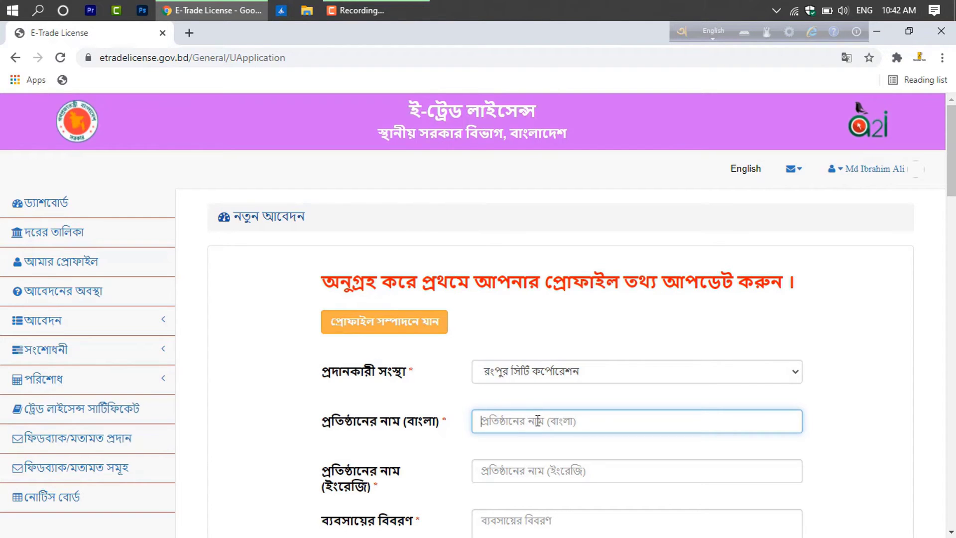
scroll(537, 421, "down", 3)
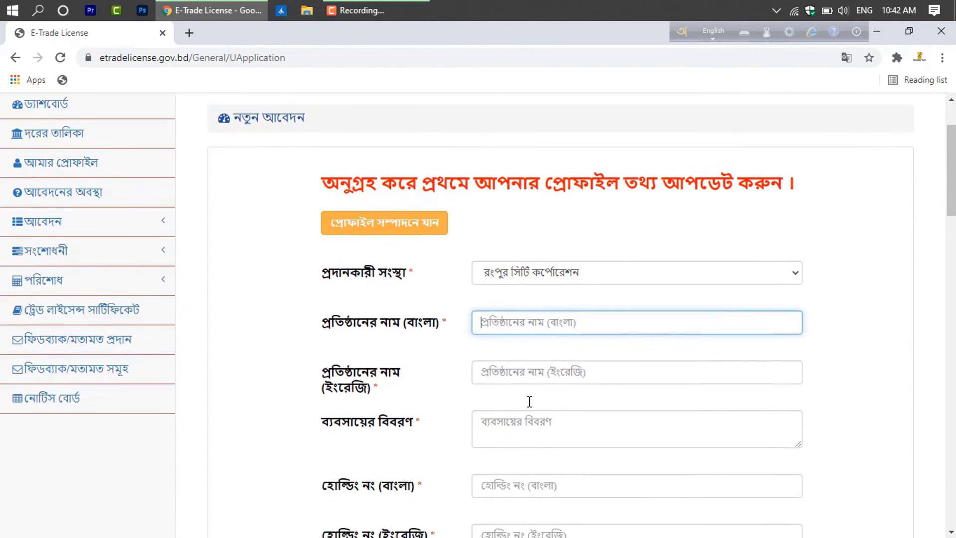
left_click(546, 330)
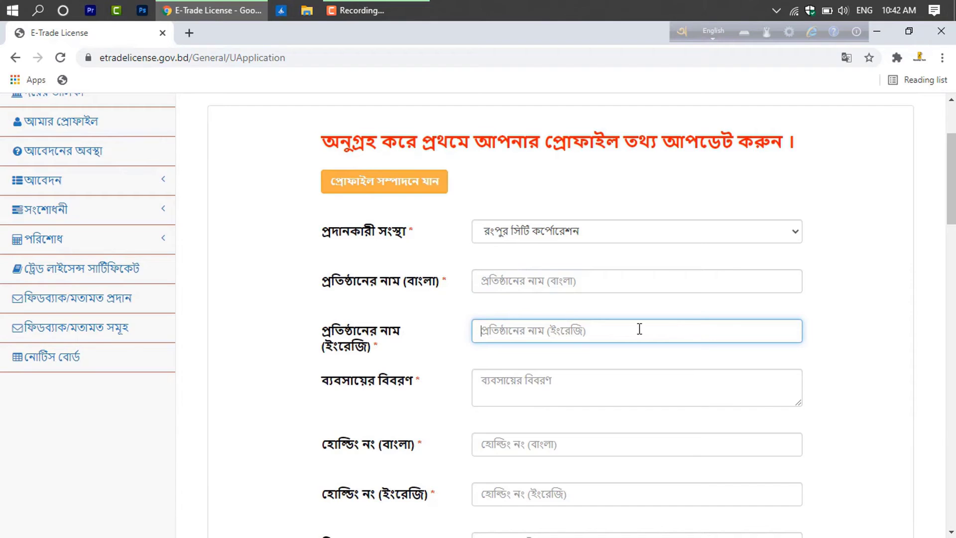
left_click(518, 376)
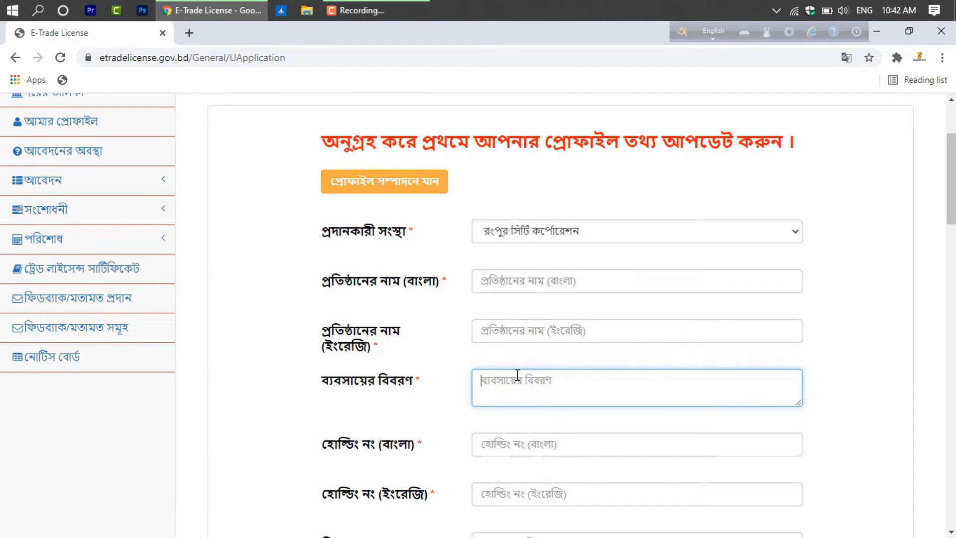
scroll(559, 390, "down", 1)
left_click(535, 371)
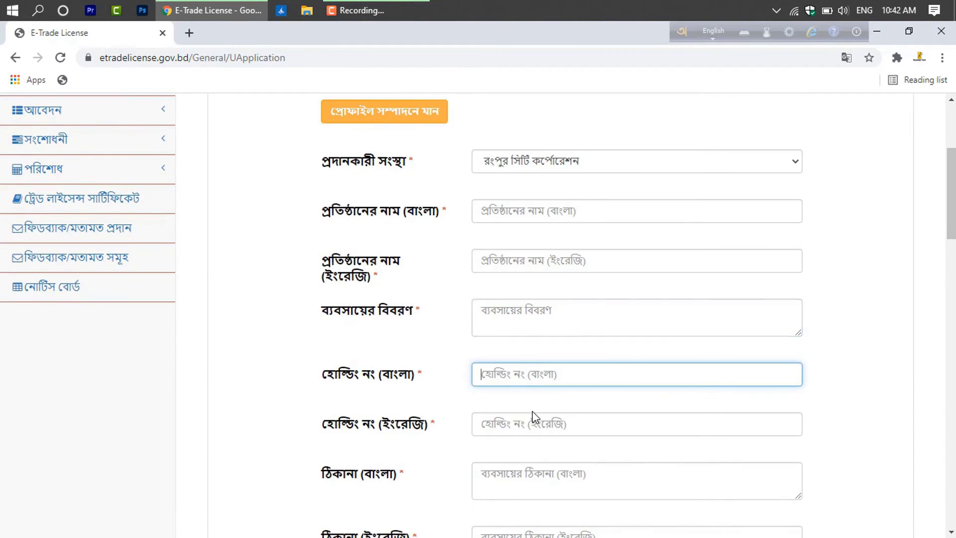
left_click(529, 421)
scroll(526, 421, "down", 1)
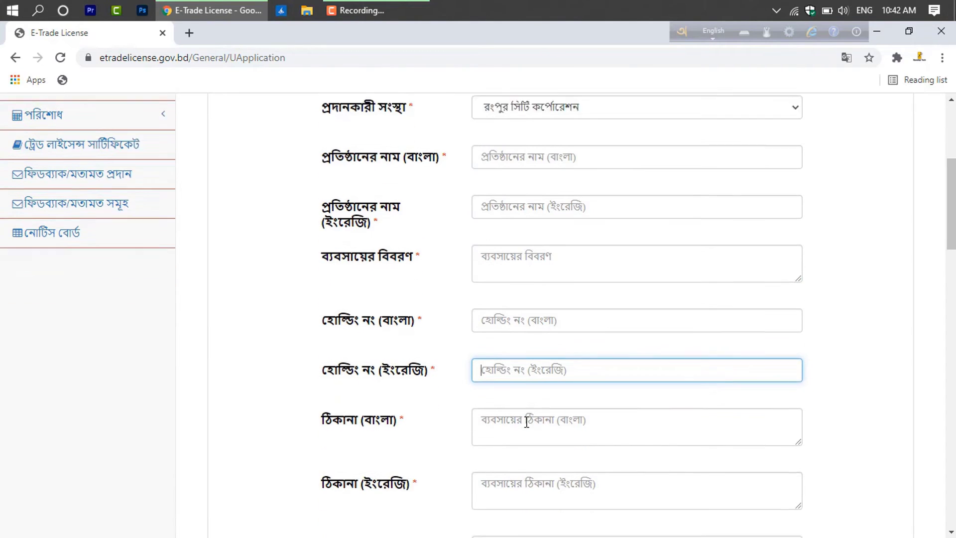
left_click(505, 418)
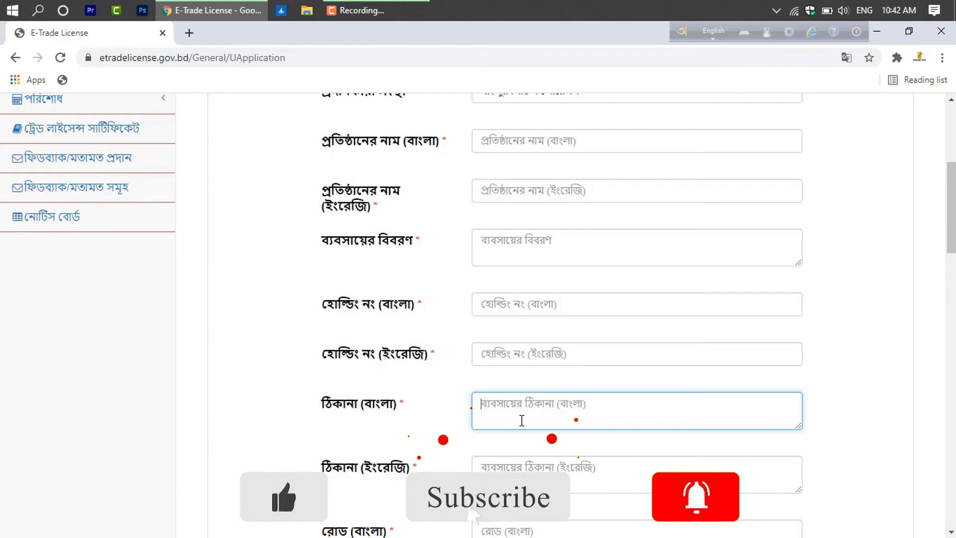
scroll(522, 421, "down", 1)
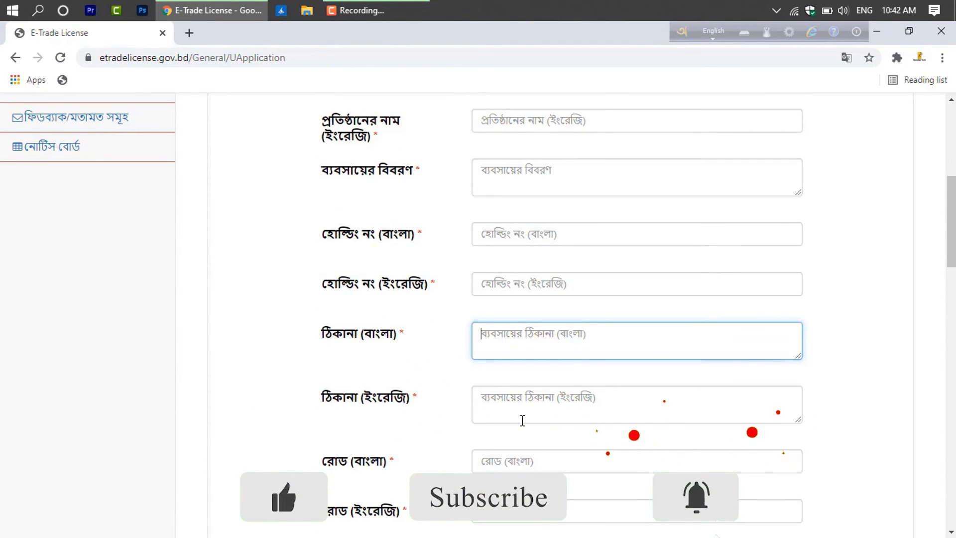
scroll(522, 420, "down", 2)
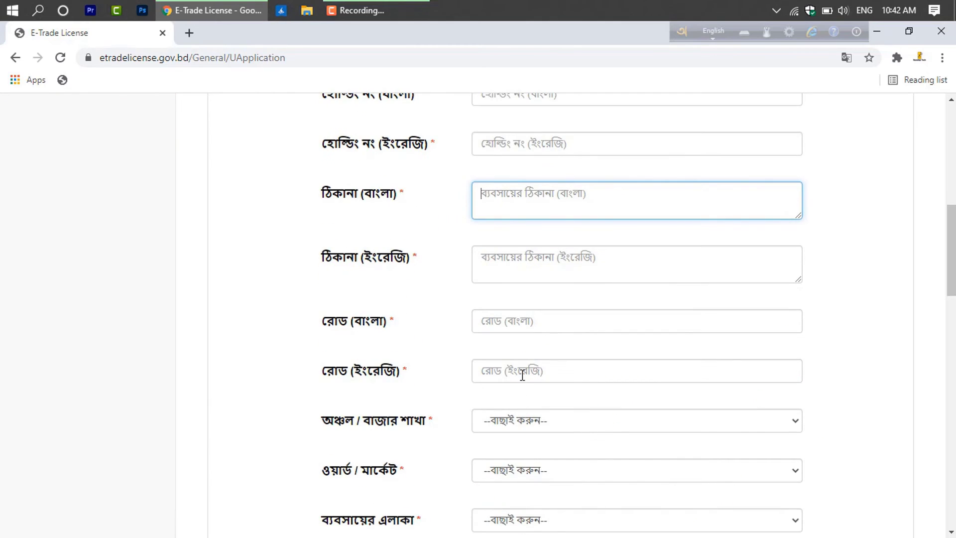
Set অঞ্চল / বাজার শাখা to রংপুর and ওয়ার্ড / মার্কেট to ওয়ার্ড ২৬
left_click(510, 422)
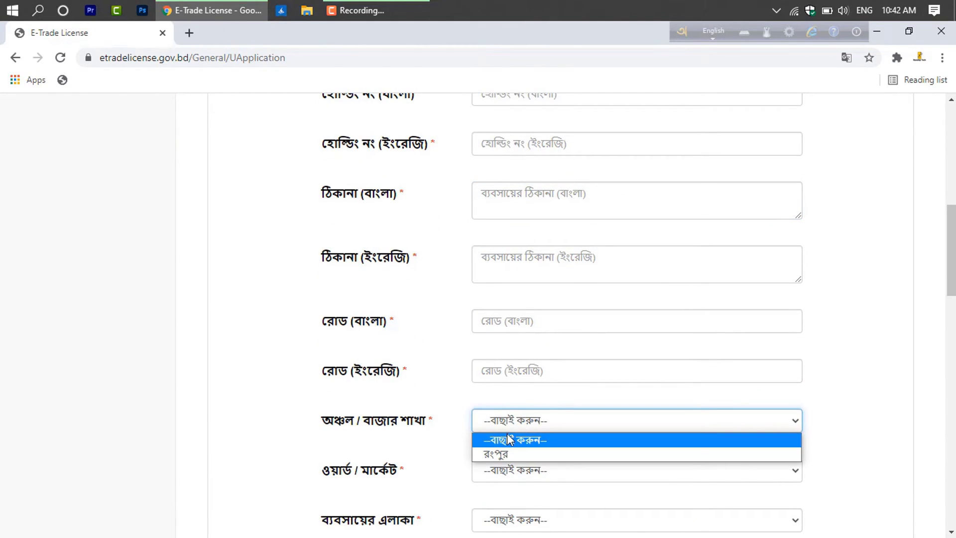
left_click(504, 453)
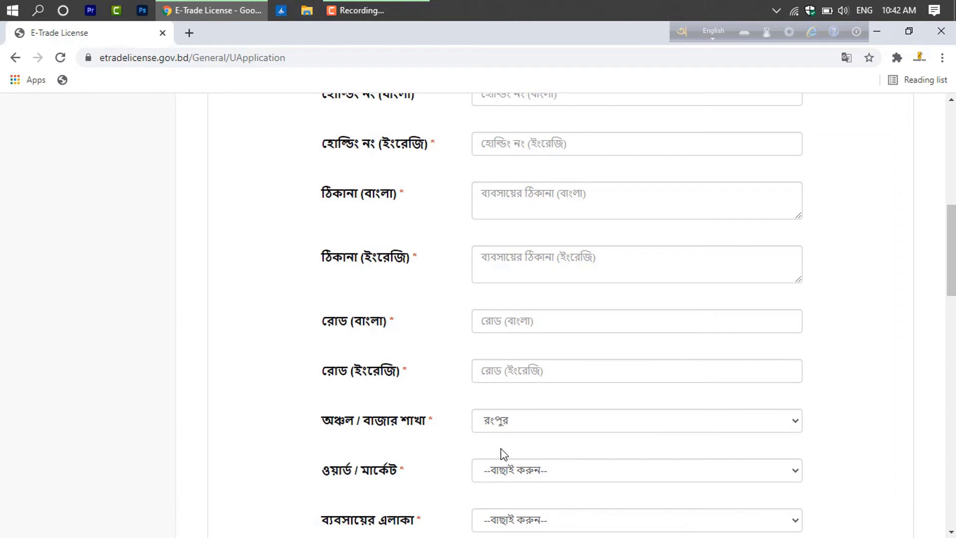
left_click(494, 479)
scroll(524, 377, "down", 3)
left_click(524, 363)
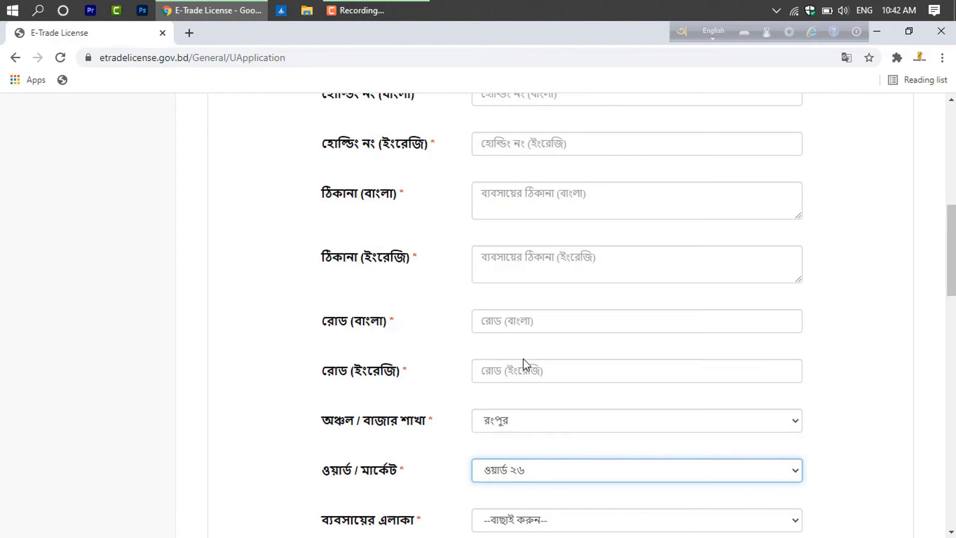
scroll(524, 363, "down", 4)
Check the empty business area and market name choices, then reach the floor and shop number fields
left_click(534, 312)
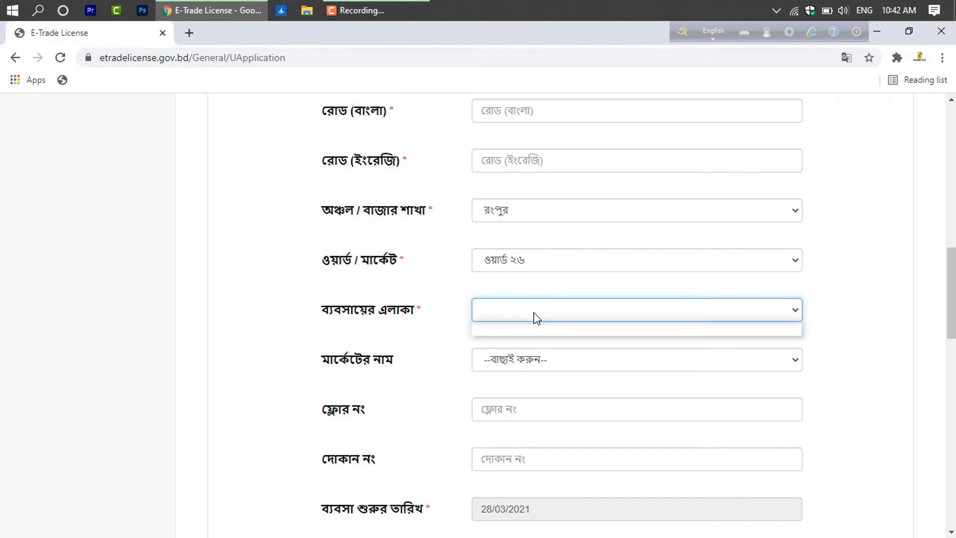
left_click(533, 312)
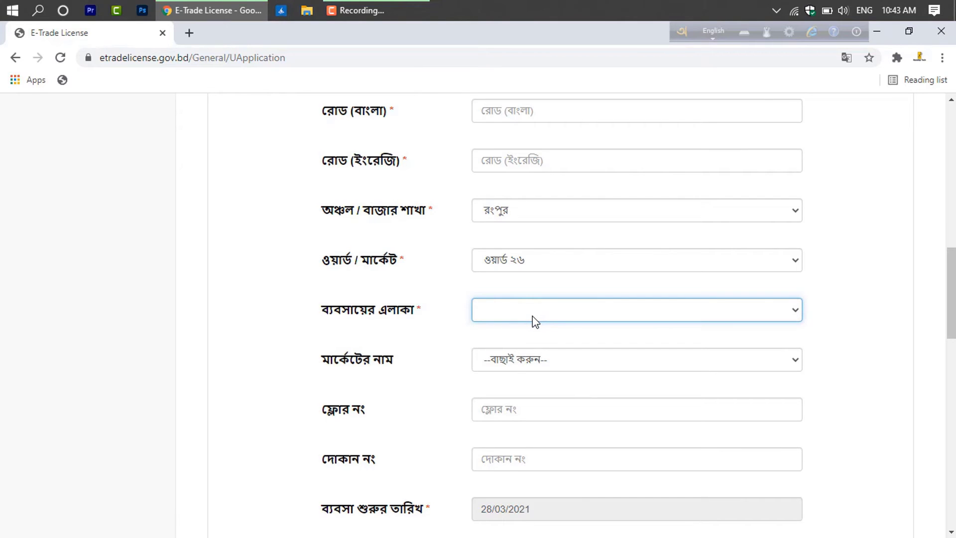
left_click(530, 359)
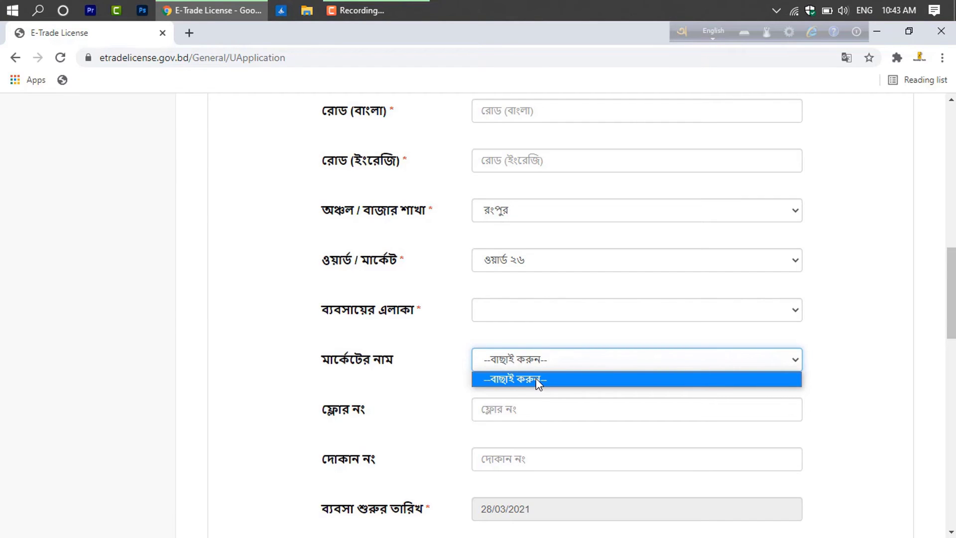
left_click(493, 405)
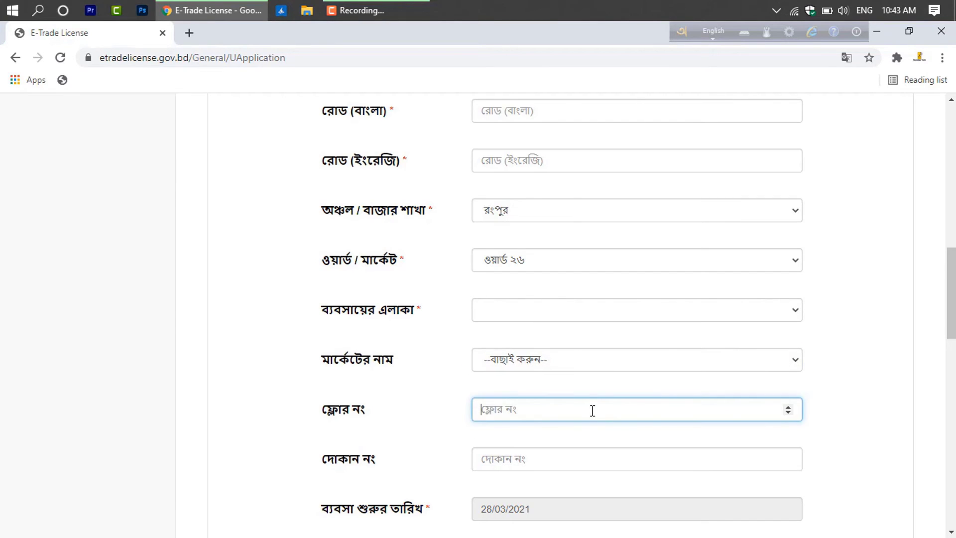
scroll(569, 412, "down", 1)
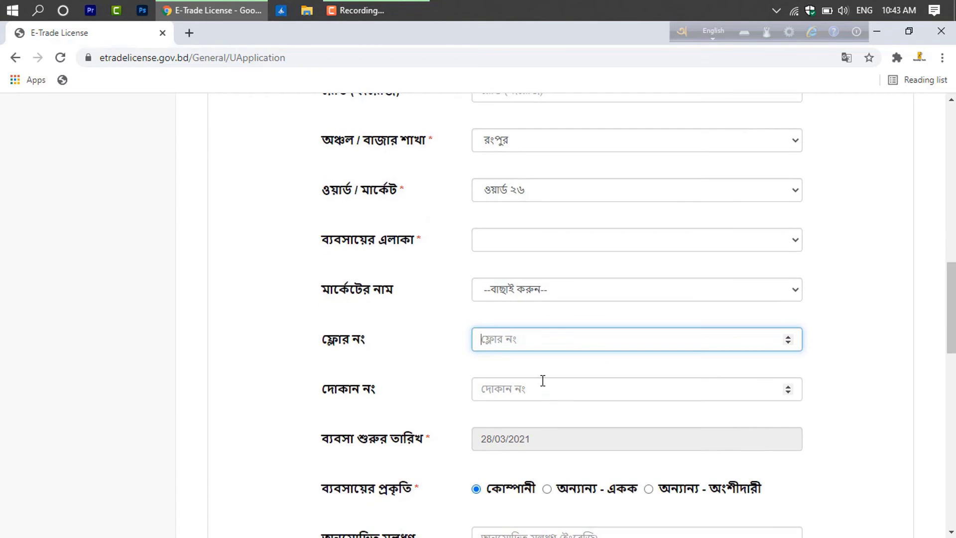
left_click(541, 386)
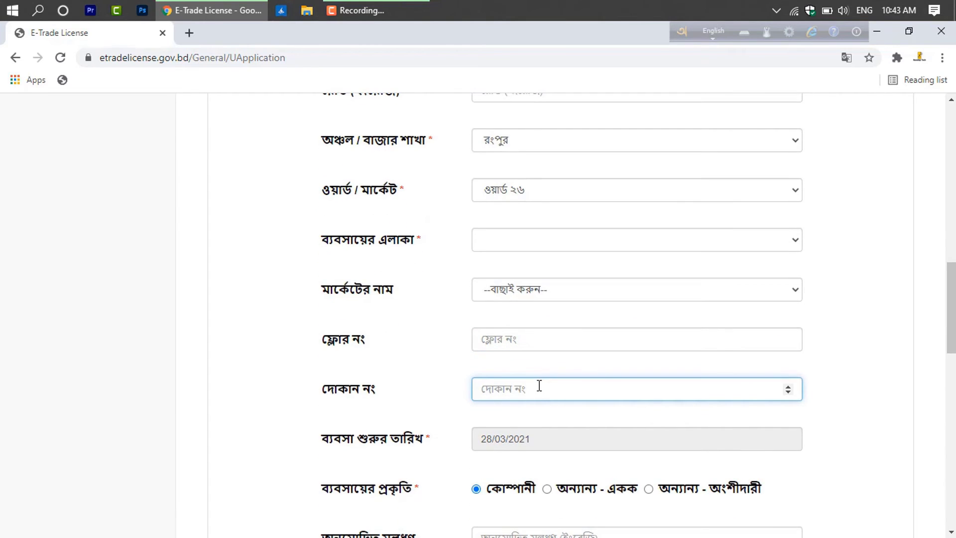
scroll(540, 387, "down", 1)
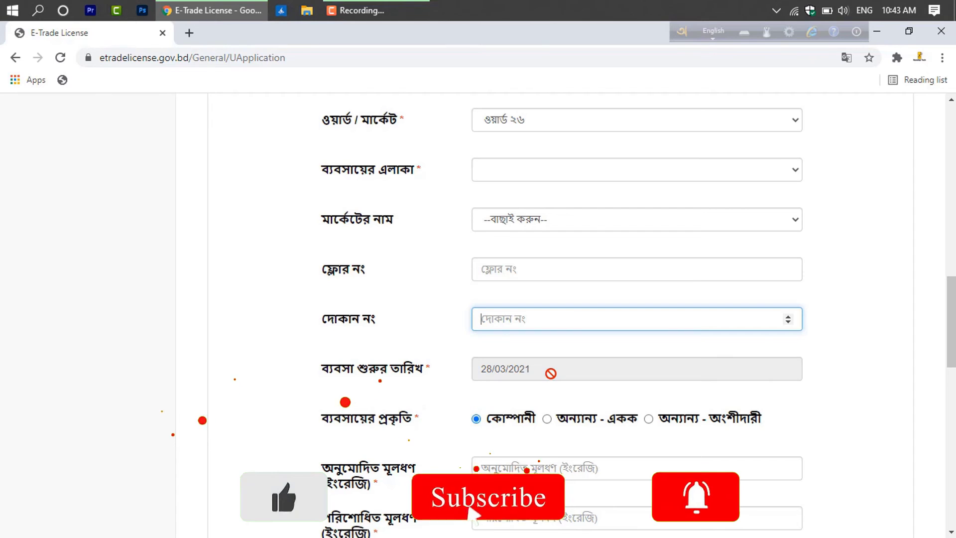
scroll(550, 372, "down", 2)
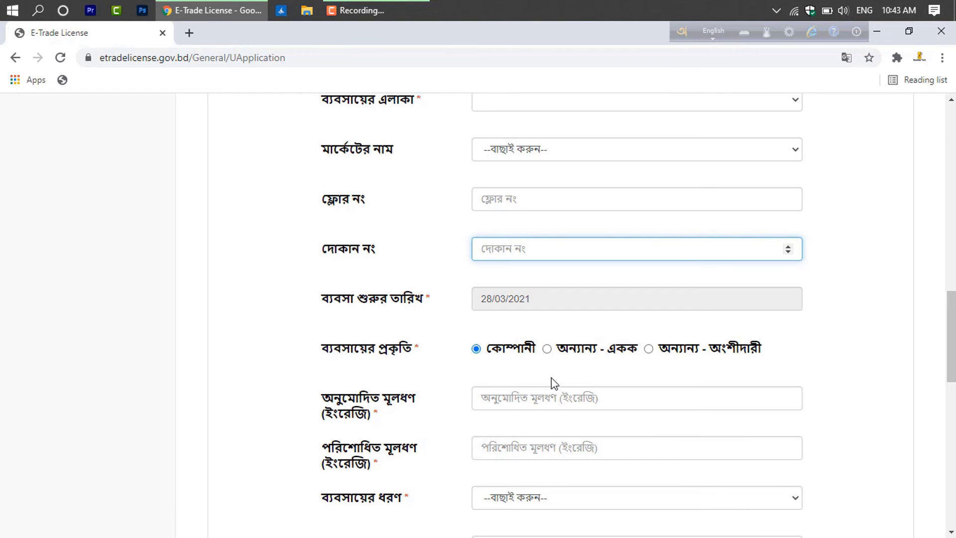
scroll(551, 380, "down", 2)
Choose কম্পিউটার বিক্রয় দোকান for both ব্যবসায়ের ধরণ and ব্যবসায়ের উপ-ধরণ
left_click(531, 439)
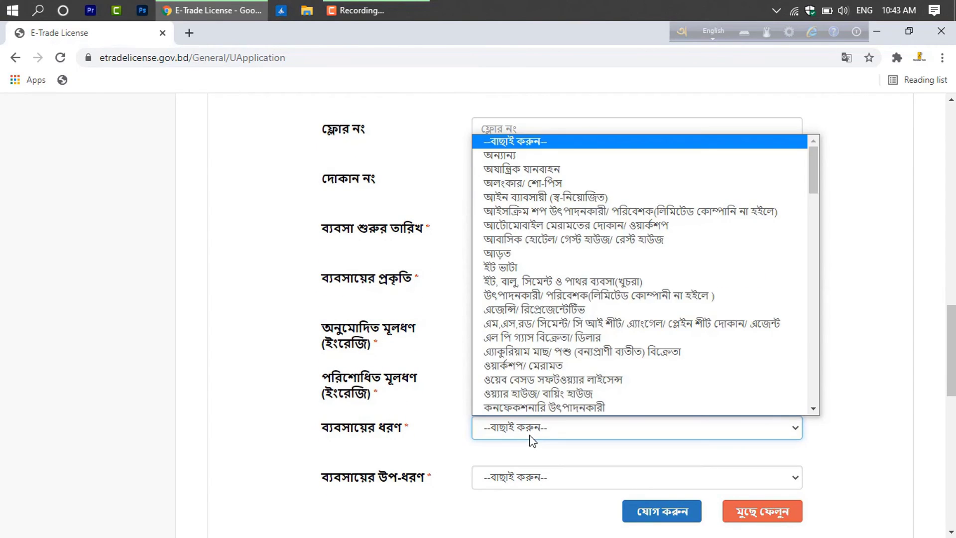
scroll(545, 405, "down", 1)
left_click(545, 406)
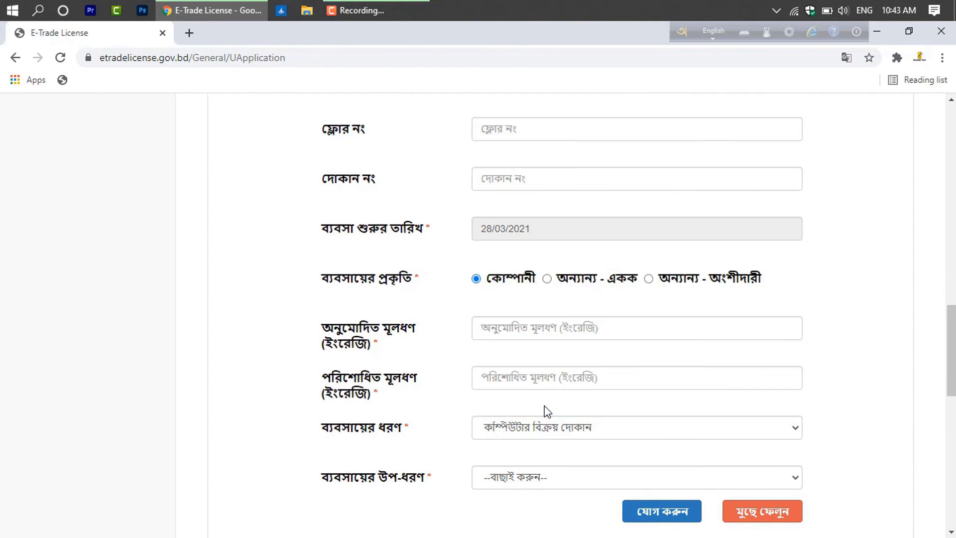
scroll(544, 408, "down", 2)
left_click(534, 411)
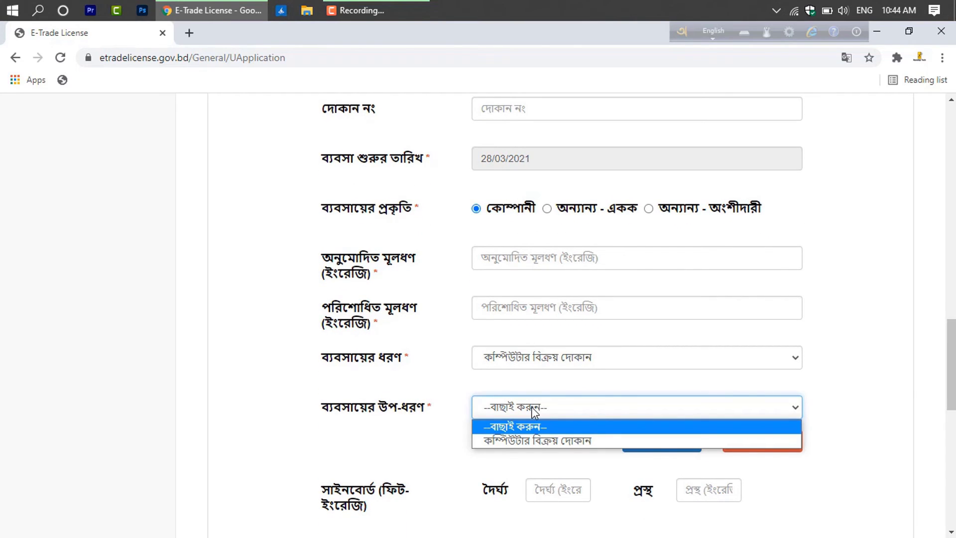
left_click(501, 441)
scroll(501, 441, "down", 2)
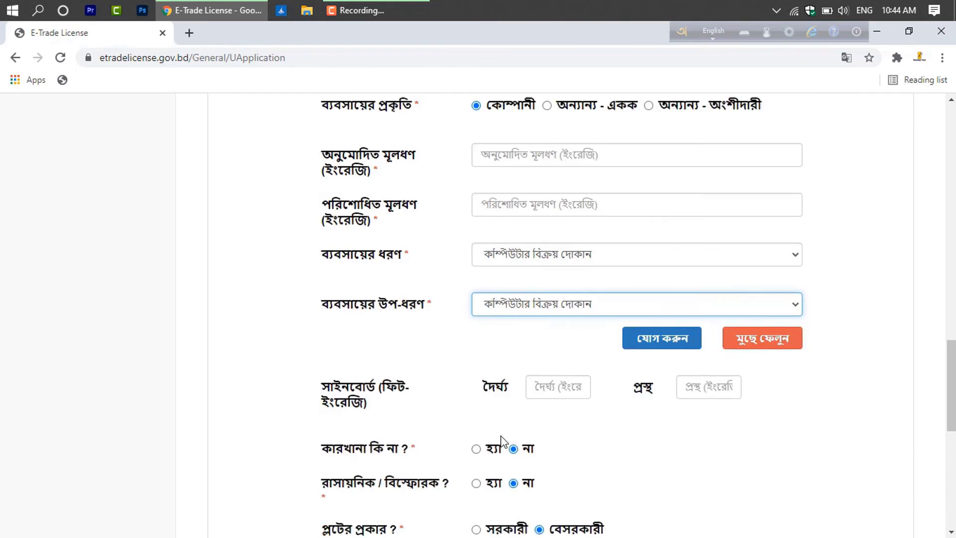
scroll(502, 440, "down", 2)
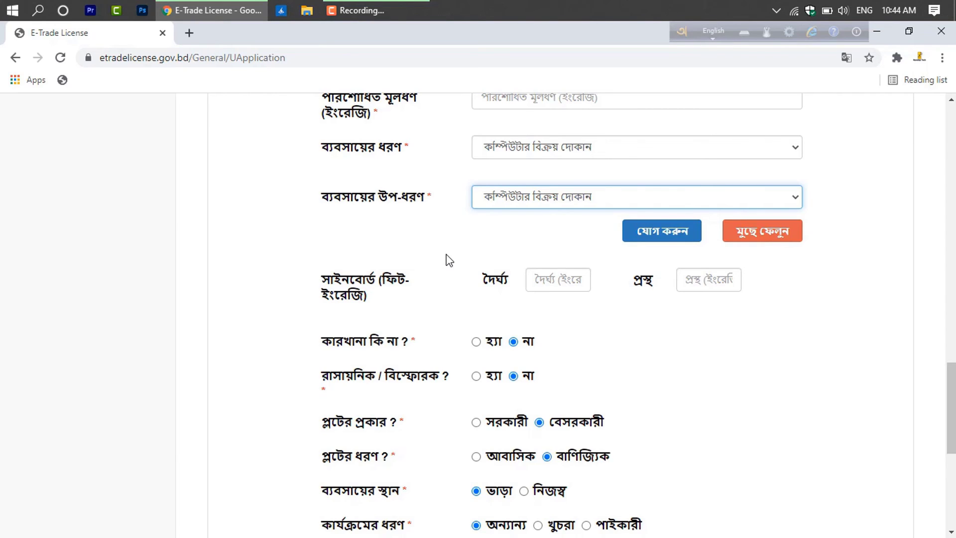
Tick the accurate-information declaration at the form's bottom, then scroll back up
scroll(436, 257, "down", 1)
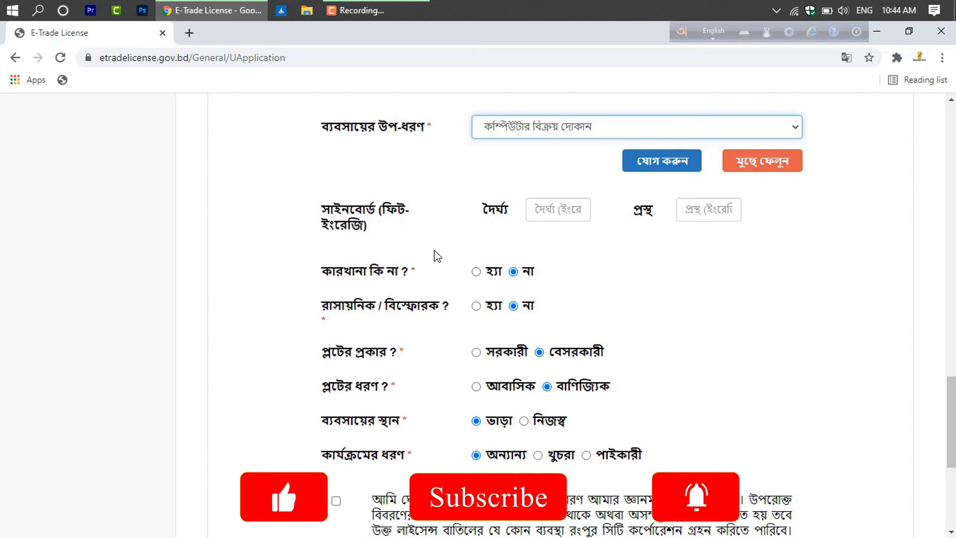
scroll(433, 252, "down", 3)
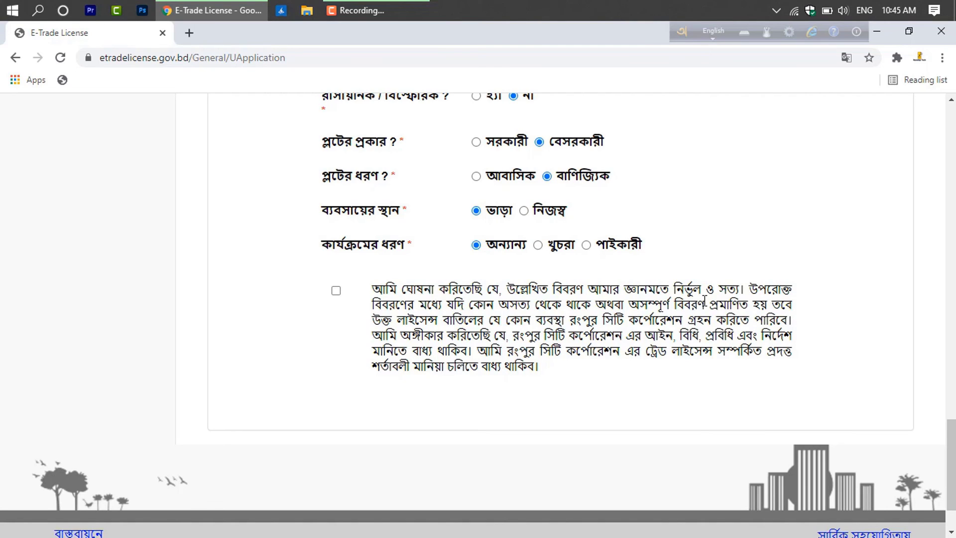
left_click(336, 291)
scroll(420, 325, "down", 2)
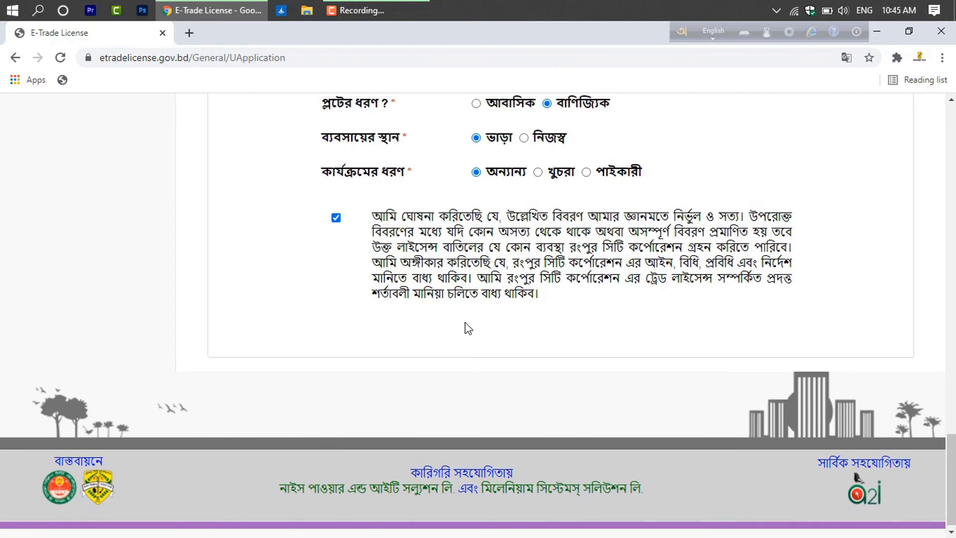
scroll(465, 326, "up", 20)
scroll(482, 324, "up", 4)
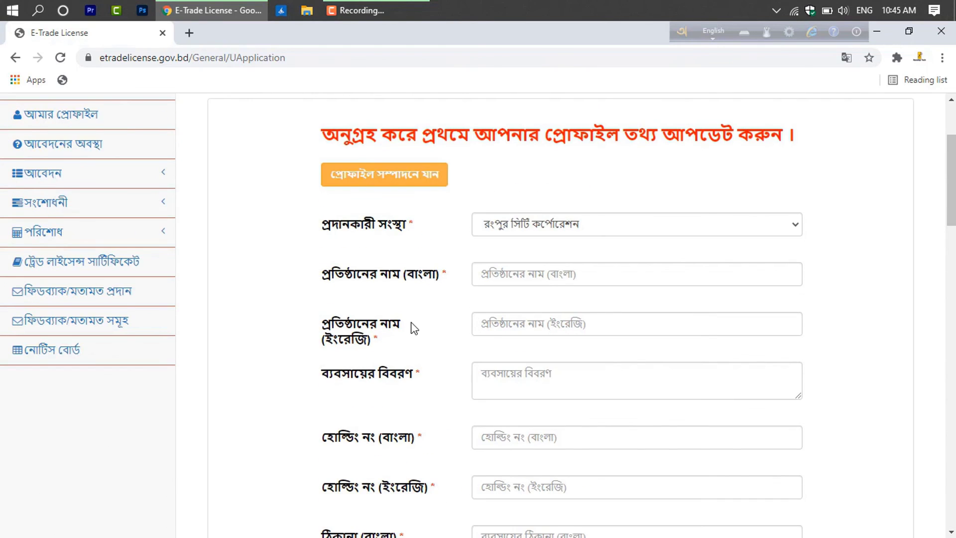
Visit the আবেদনের অবস্থা status page, then the ট্রেড লাইসেন্স সার্টিফিকেট page
left_click(94, 178)
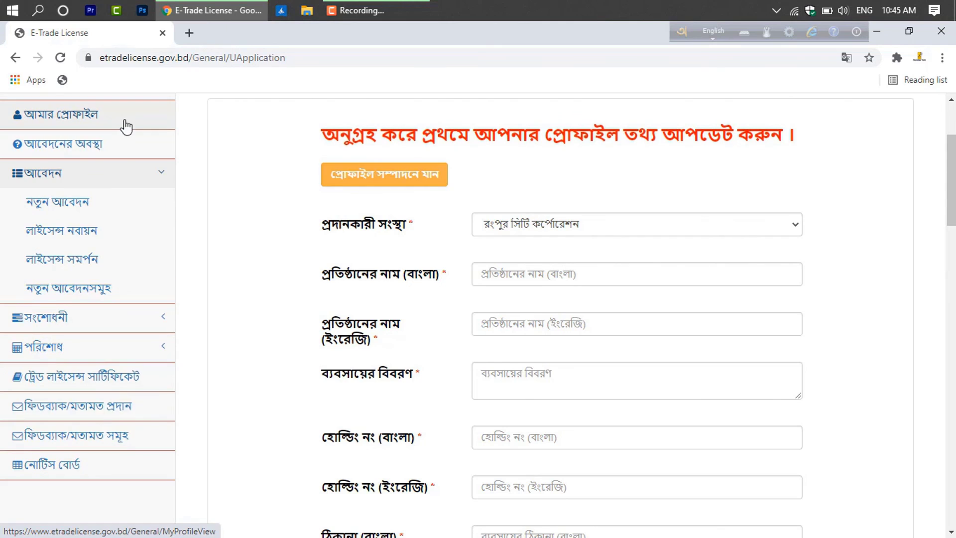
left_click(70, 148)
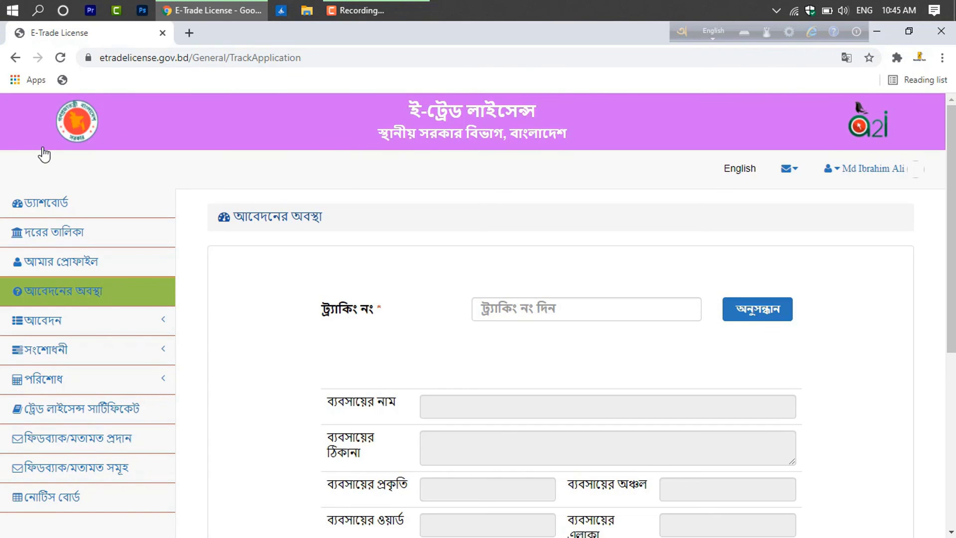
left_click(93, 414)
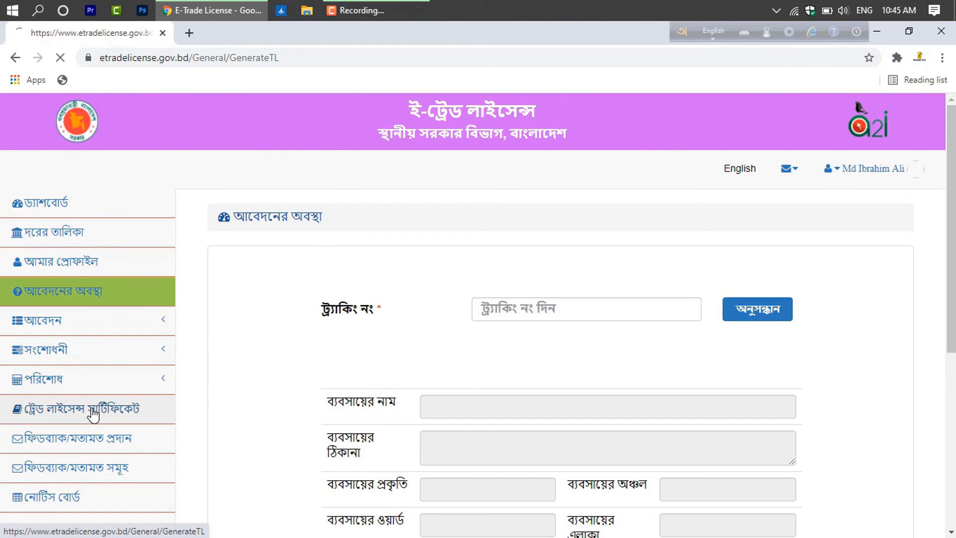